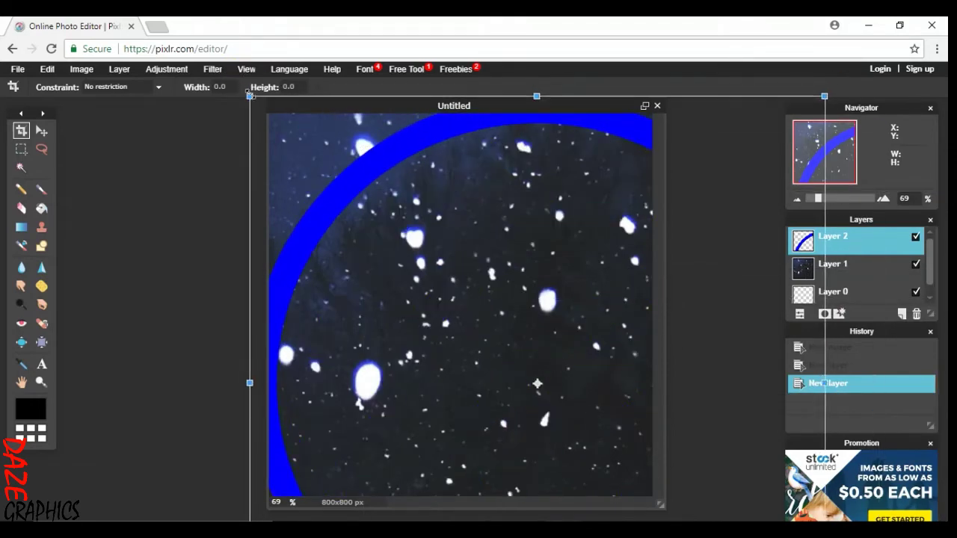
Scale the blue ring on Layer 2 down to fit entirely inside the canvas, centre it, and apply the transform
drag(250, 96, 306, 152)
drag(461, 252, 407, 218)
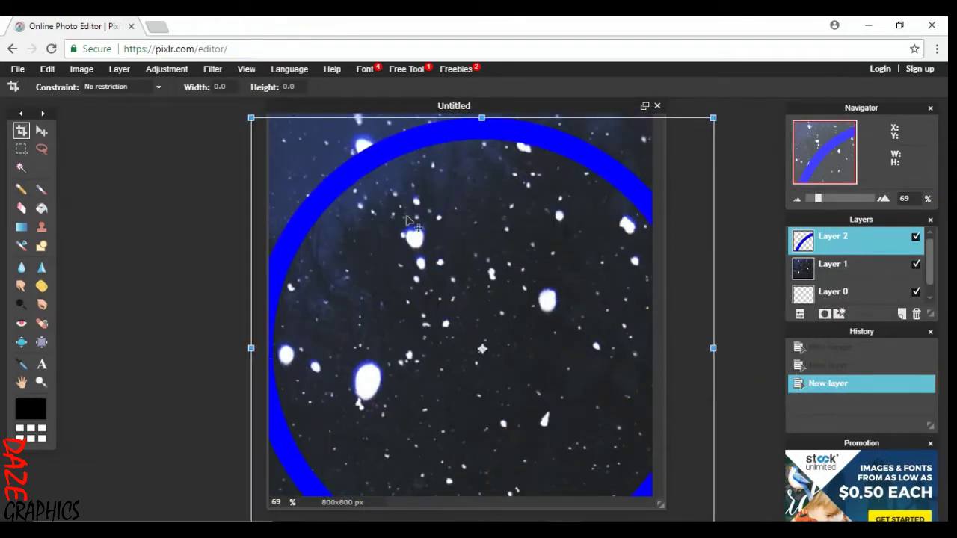
drag(250, 116, 293, 157)
drag(464, 248, 443, 211)
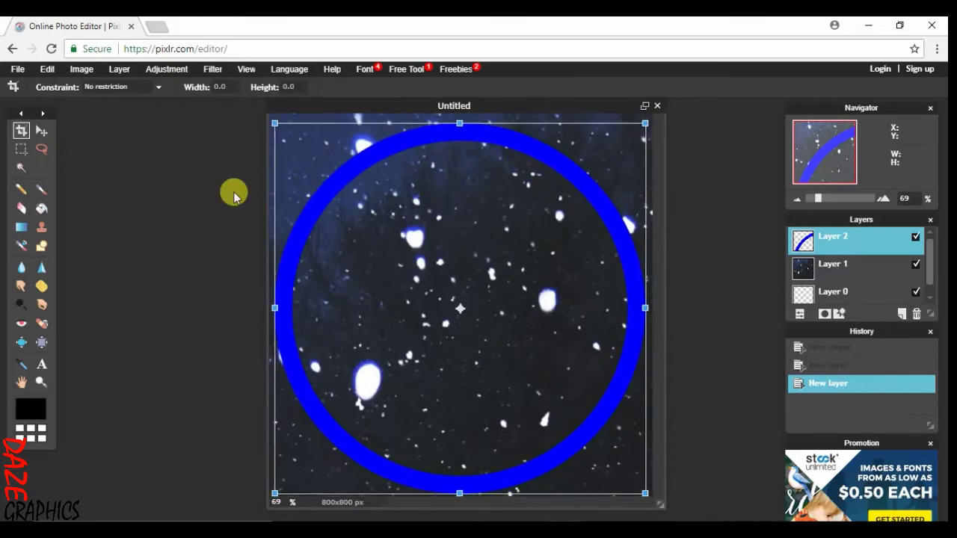
click(210, 195)
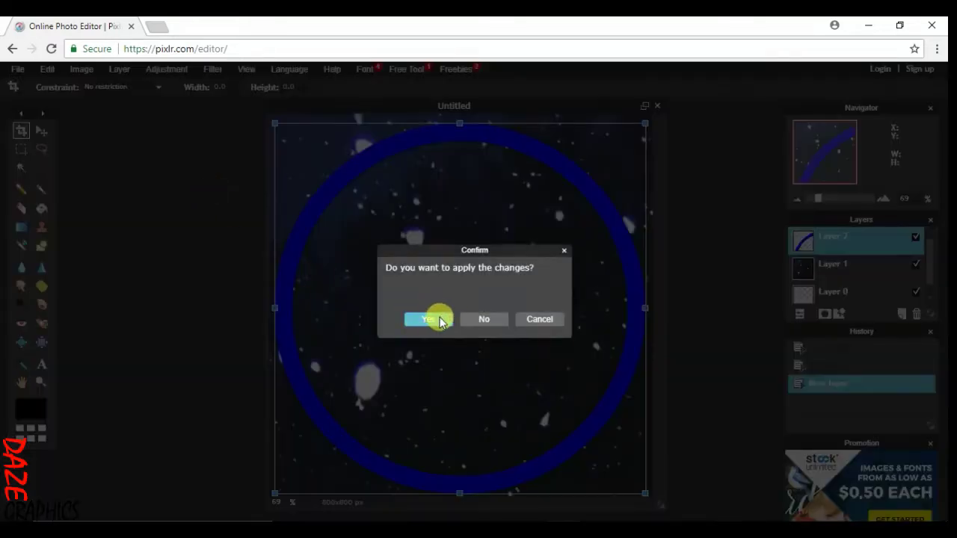
click(440, 319)
Add the image RAVEN.png as a new layer and move the character slightly down and left within the ring
click(121, 69)
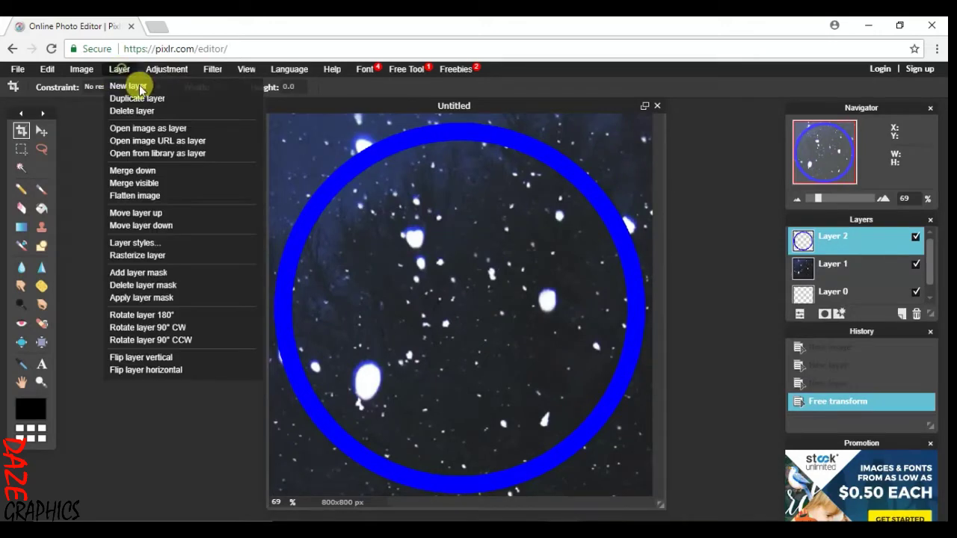
click(173, 128)
text(R)
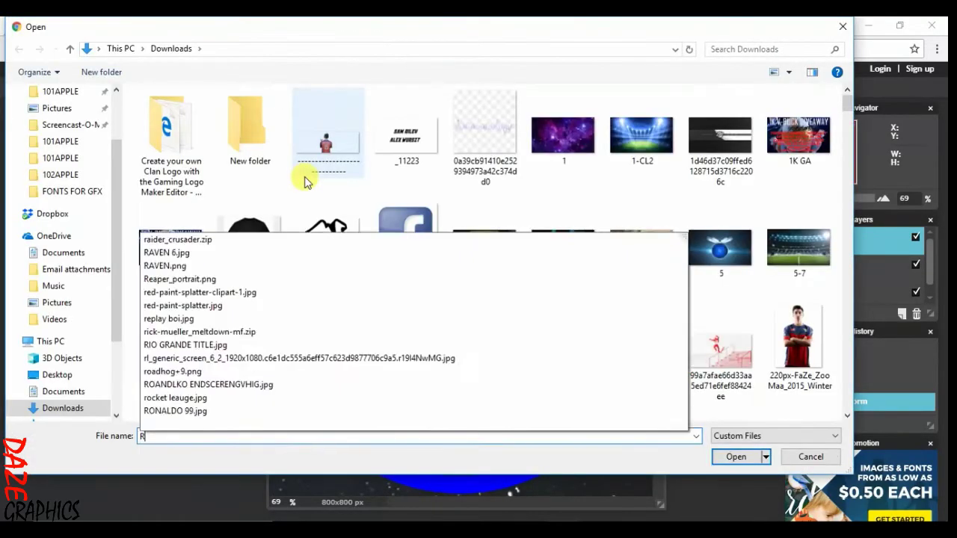
text(AVEM)
key(BackSpace)
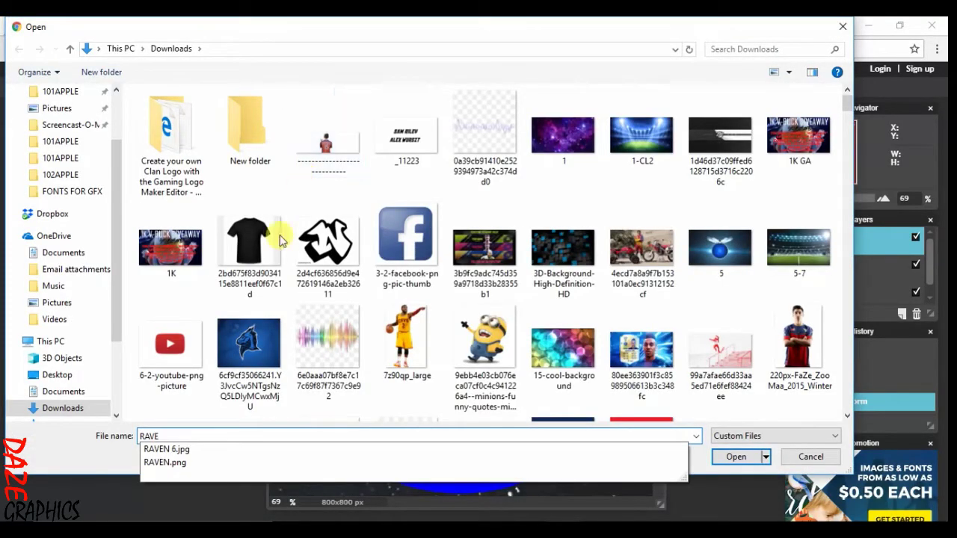
click(230, 463)
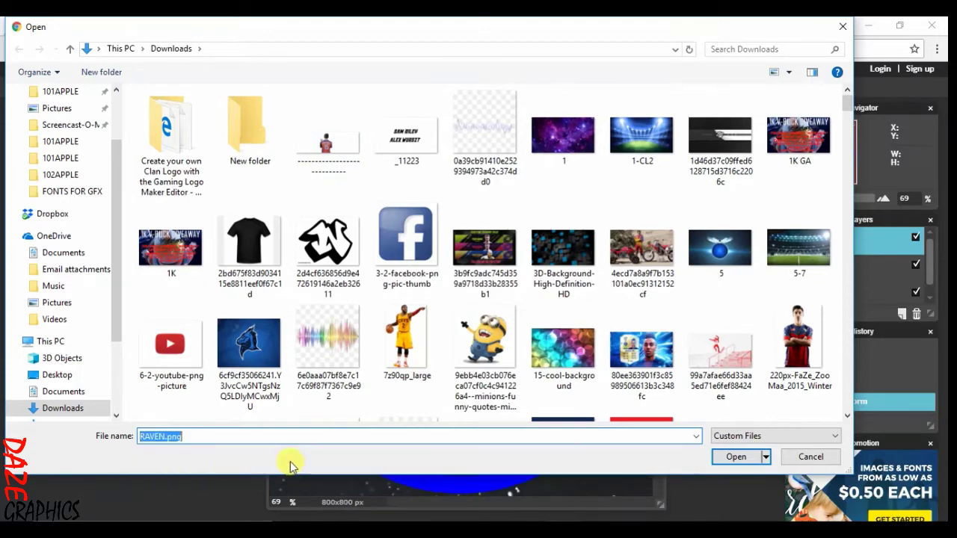
click(737, 460)
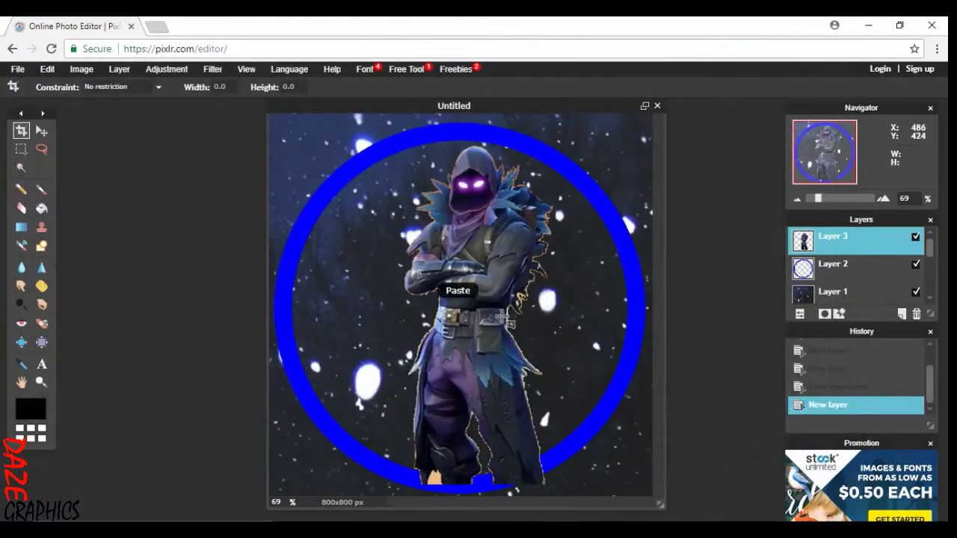
click(41, 131)
drag(456, 236, 437, 281)
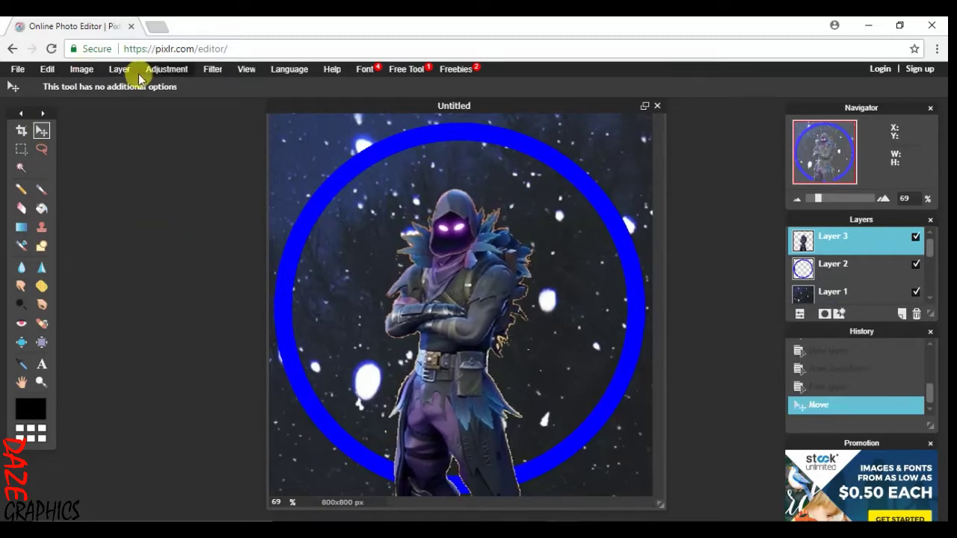
Add the image FN SCAR.png from Downloads as a new layer
click(119, 69)
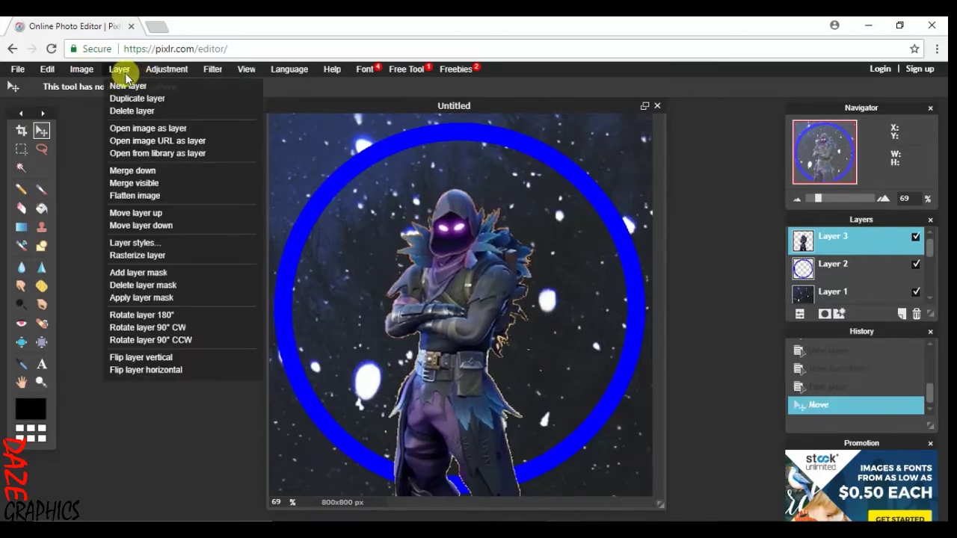
click(177, 129)
text(FN)
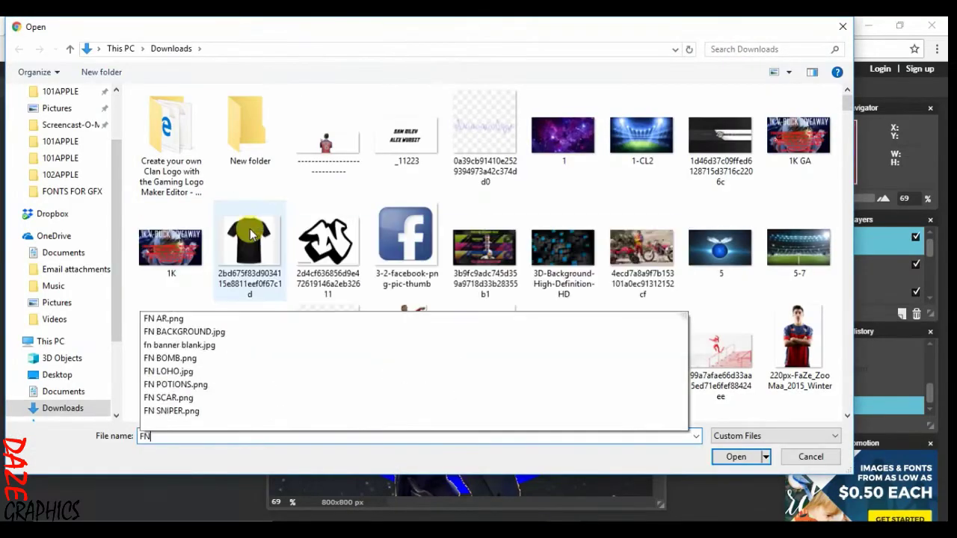
click(178, 400)
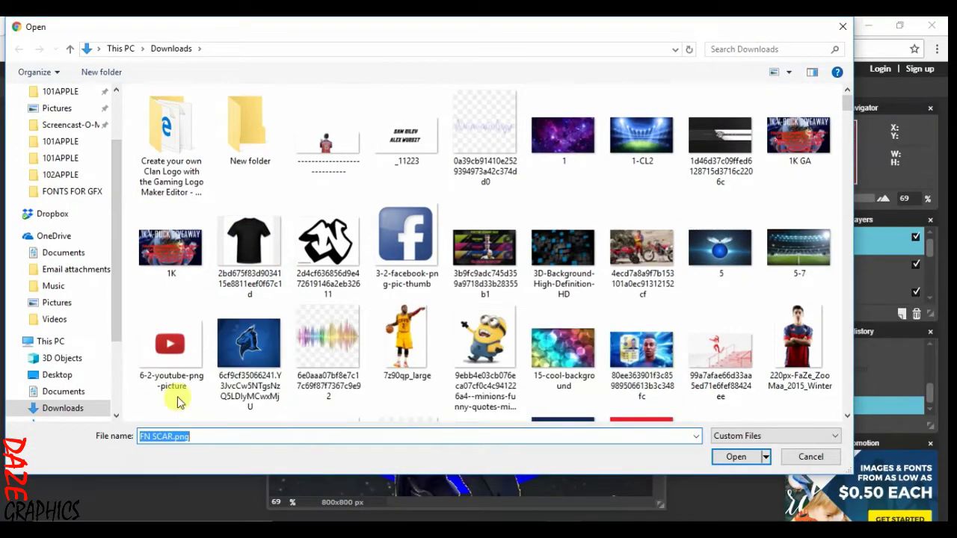
click(740, 457)
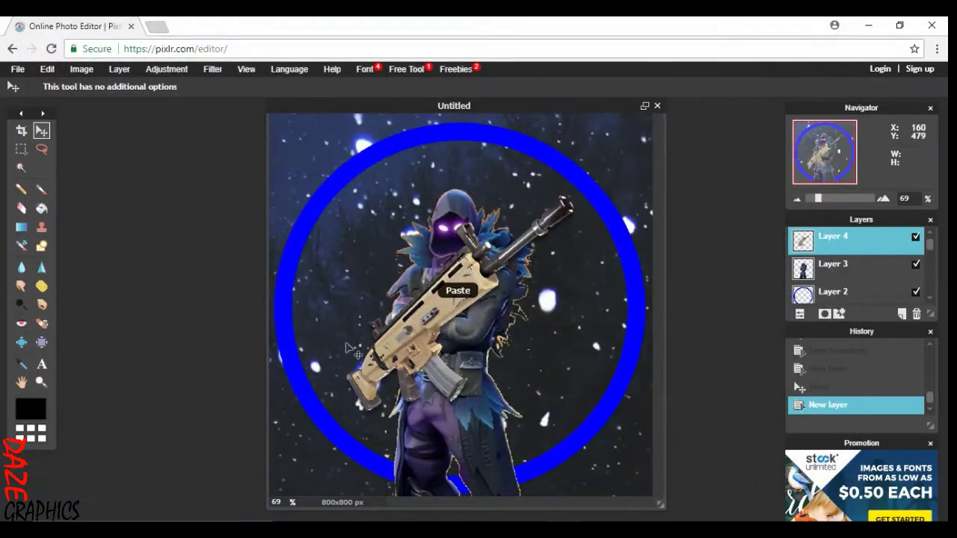
Shrink the tan rifle with Free transform and place it behind the character's right-hand shoulder, with its layer below Layer 3
click(45, 68)
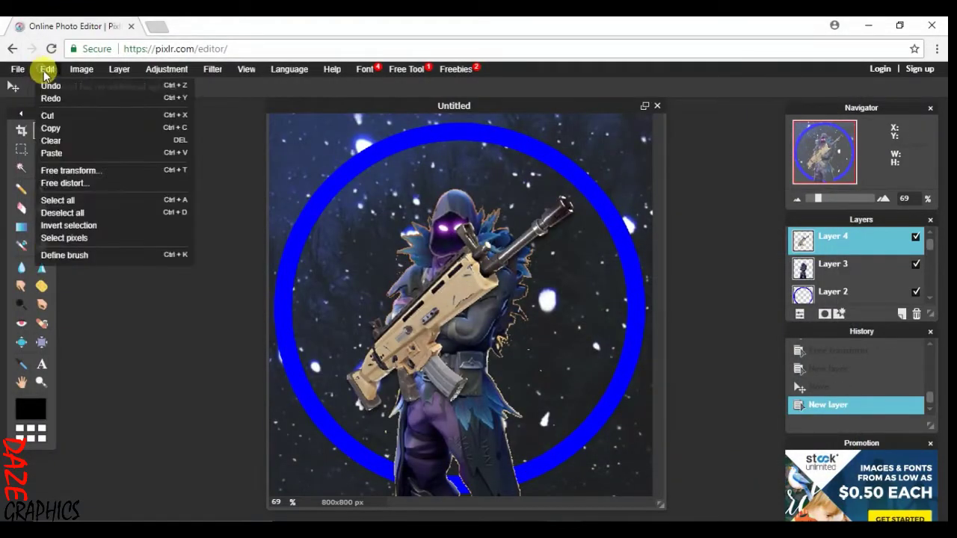
click(87, 171)
drag(337, 181, 368, 206)
drag(447, 283, 555, 253)
click(834, 239)
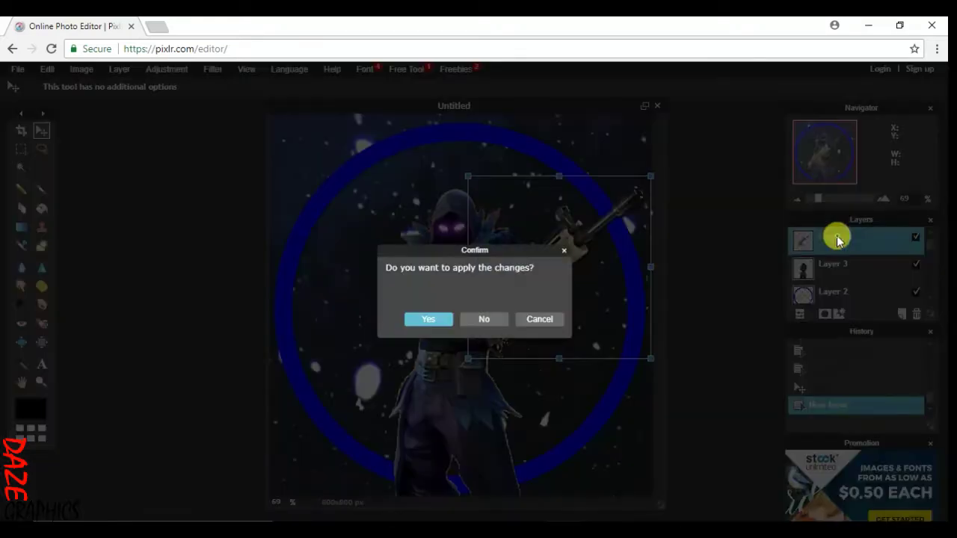
click(447, 315)
drag(842, 255, 845, 290)
drag(598, 228, 578, 236)
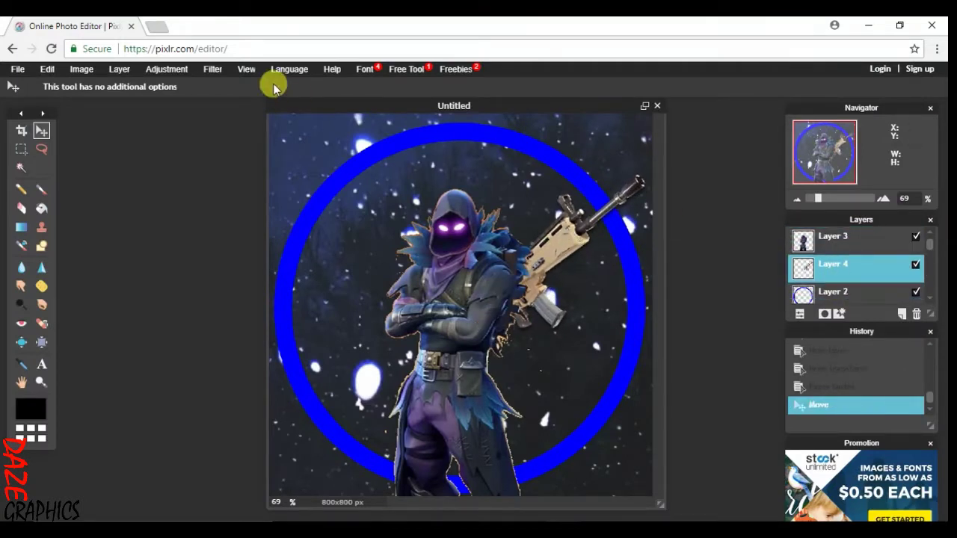
Add the image FN BOMB.png from Downloads as a new layer beneath the character
click(120, 71)
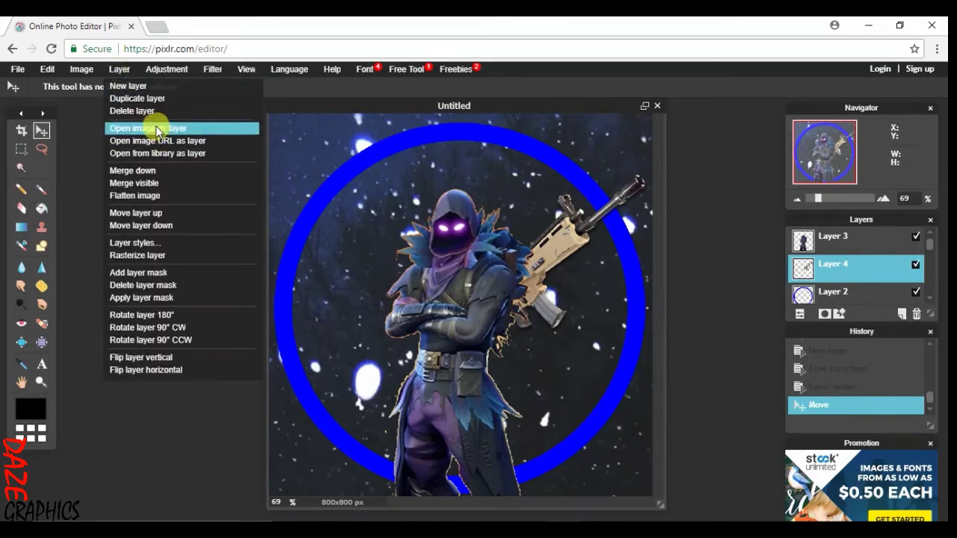
click(160, 129)
text(FN)
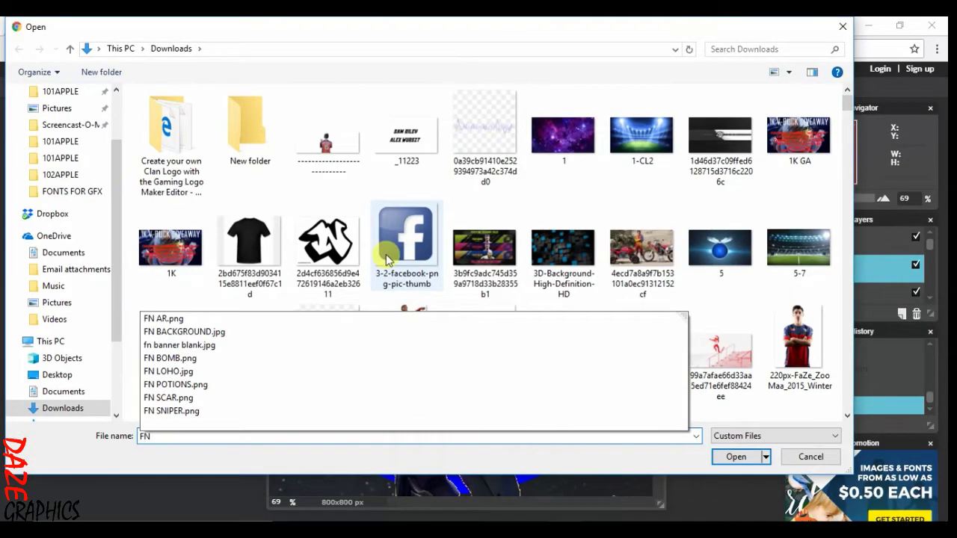
click(234, 360)
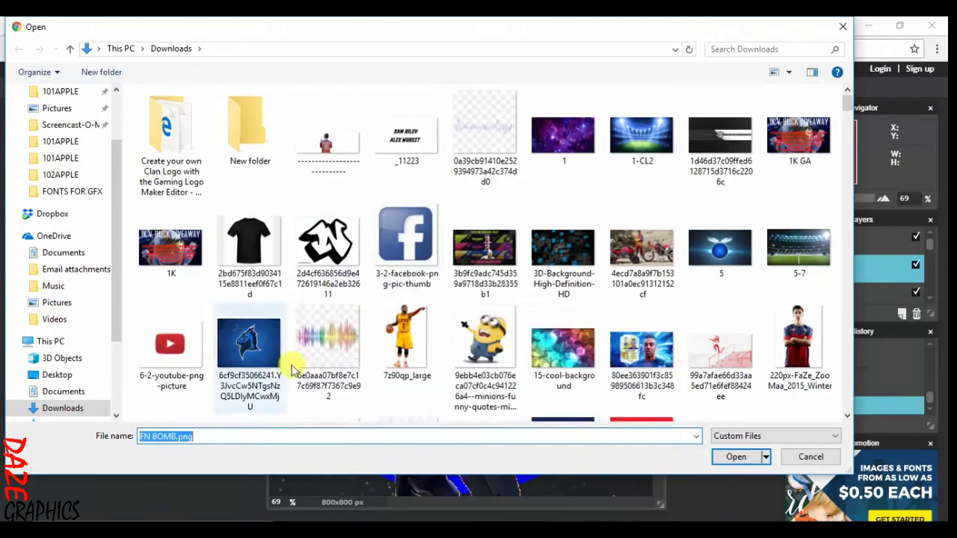
click(736, 457)
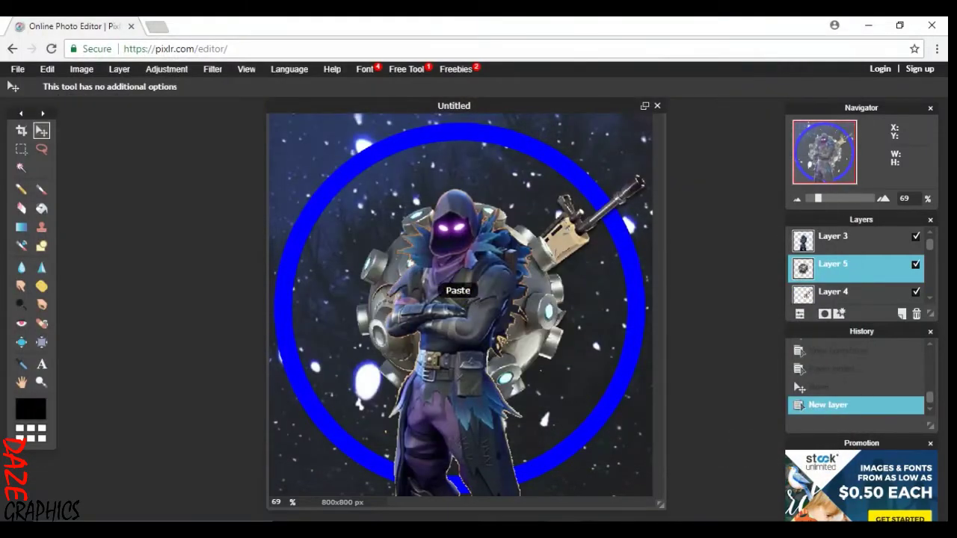
Shrink the bomb with Free transform, place it between the character's head and the tan rifle, and apply the transform
click(45, 68)
click(88, 169)
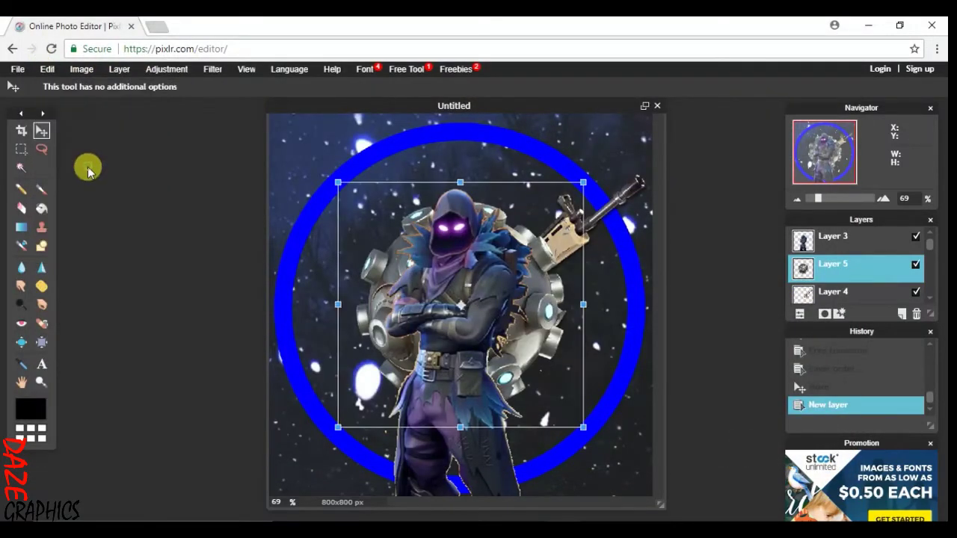
drag(336, 180, 409, 228)
drag(469, 288, 515, 213)
click(248, 154)
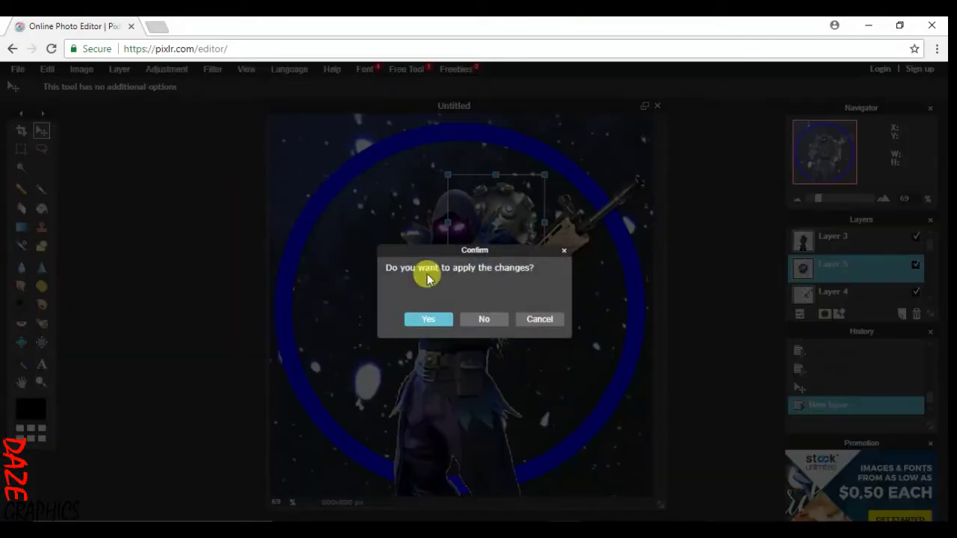
click(438, 319)
Add the image FN POTIONS.png as a new layer and move the potion to the upper left of the character's head
click(116, 71)
click(160, 128)
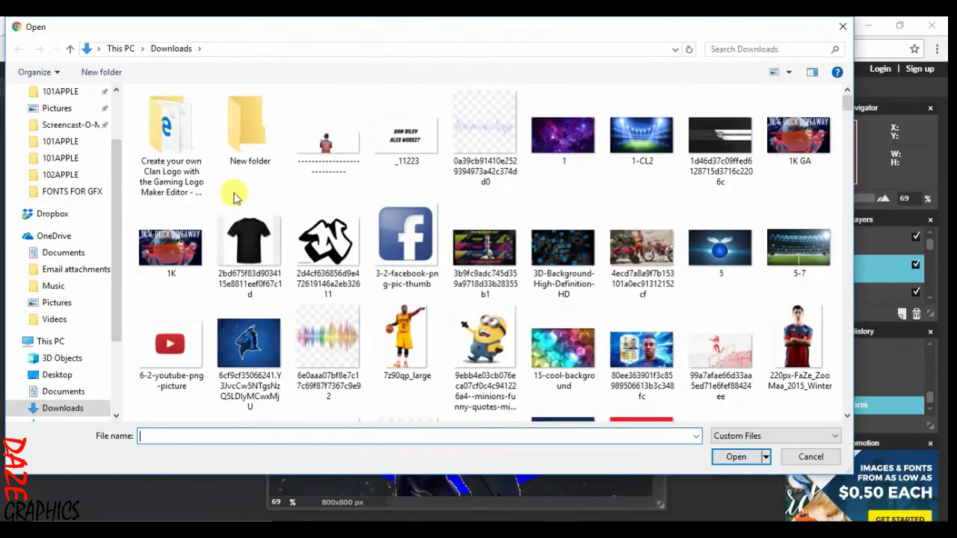
text(FN PO)
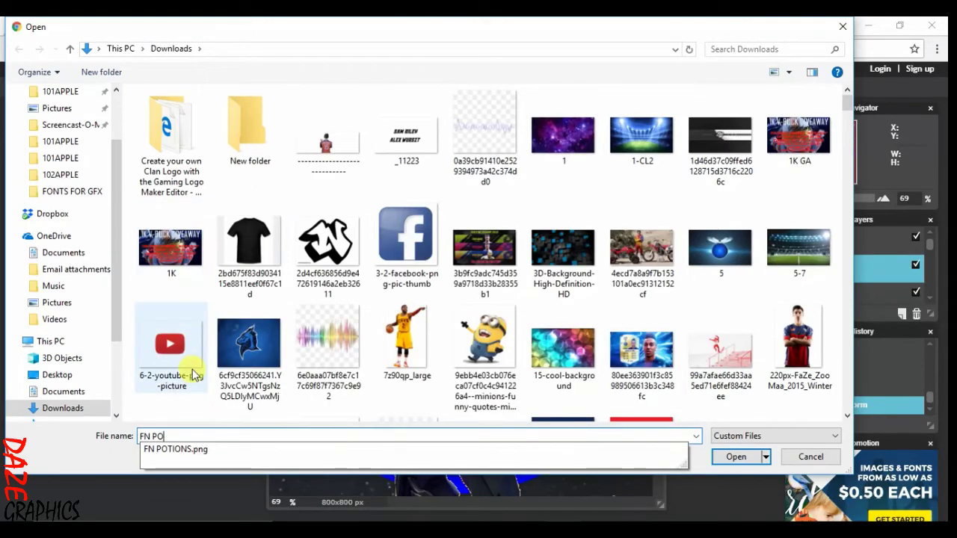
click(227, 449)
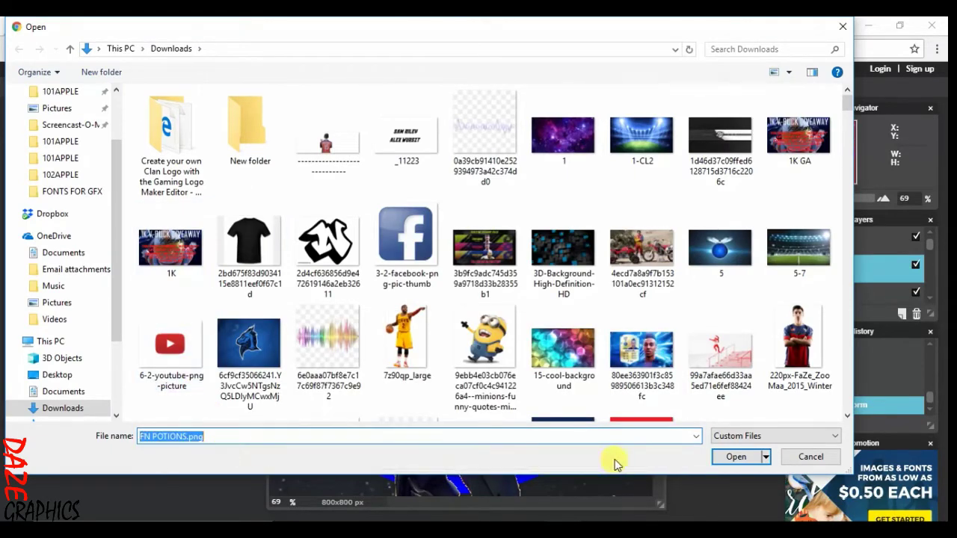
click(740, 457)
click(457, 290)
drag(333, 221, 375, 216)
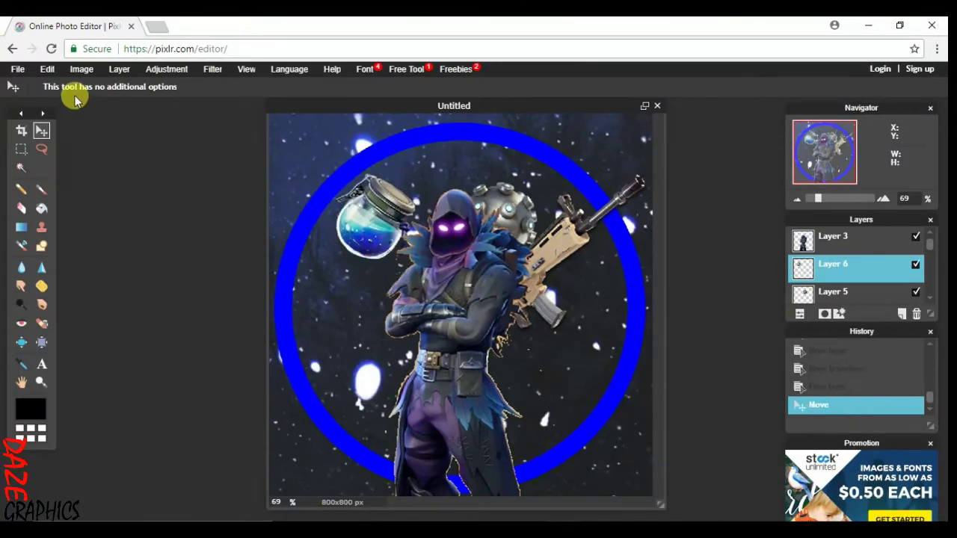
Rotate the potion upright with Free transform, tuck it behind the left side of the character's head, and apply the transform
click(47, 69)
click(100, 152)
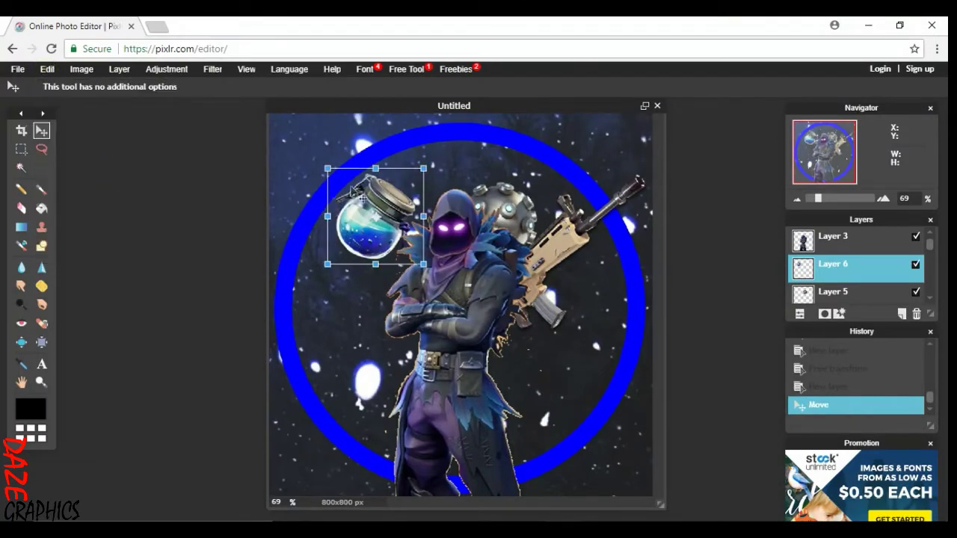
drag(339, 155, 231, 145)
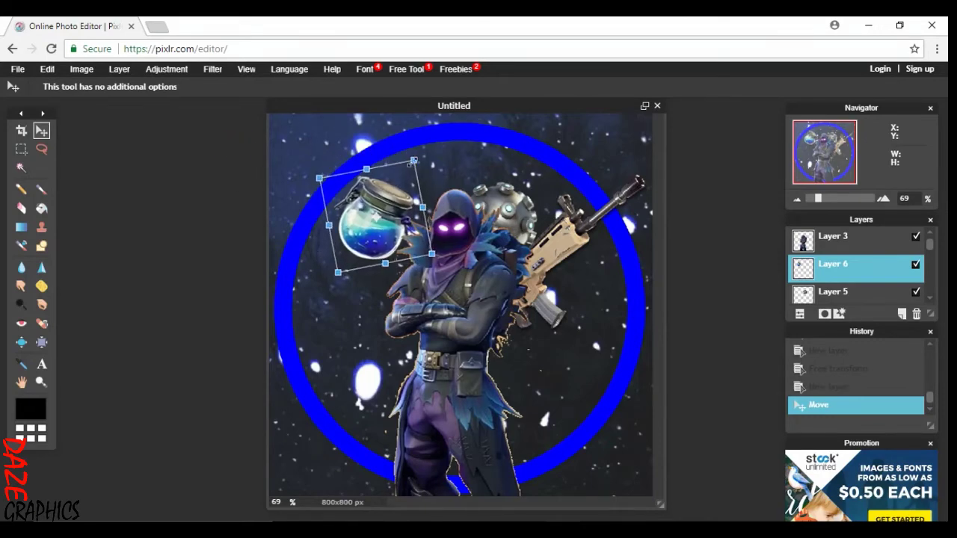
drag(404, 154, 441, 90)
drag(413, 158, 355, 80)
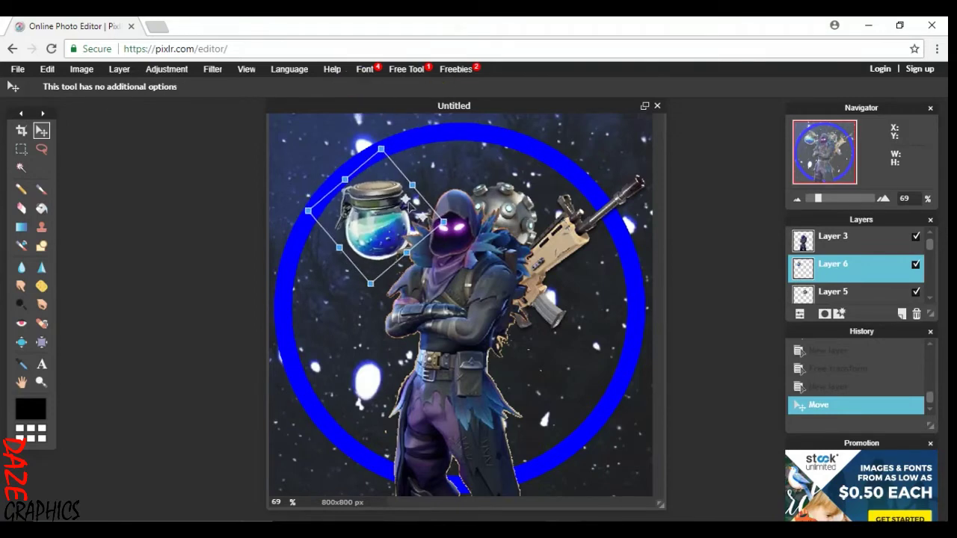
drag(400, 223, 432, 217)
click(280, 222)
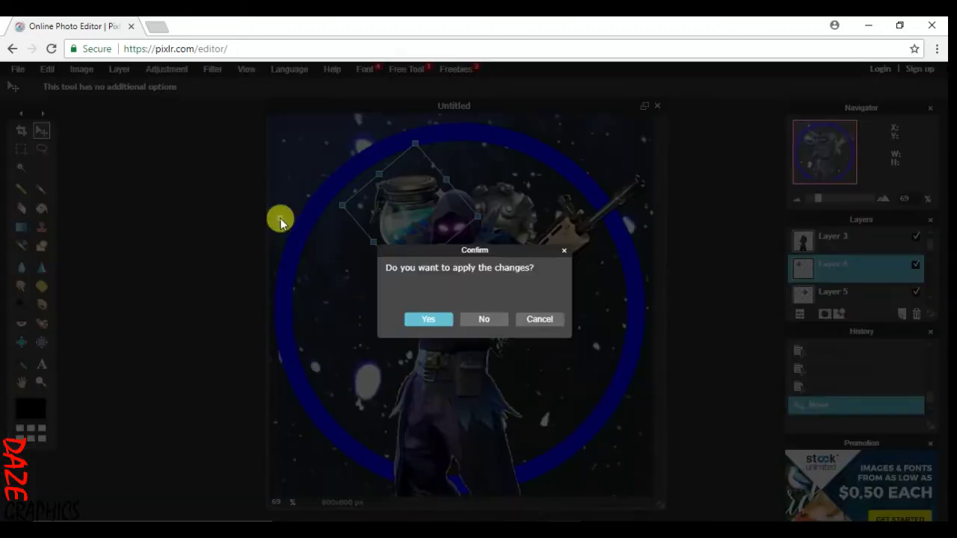
click(434, 329)
Add the image FN AR.png as a new layer and move the black rifle to the left of the character's chest
click(119, 69)
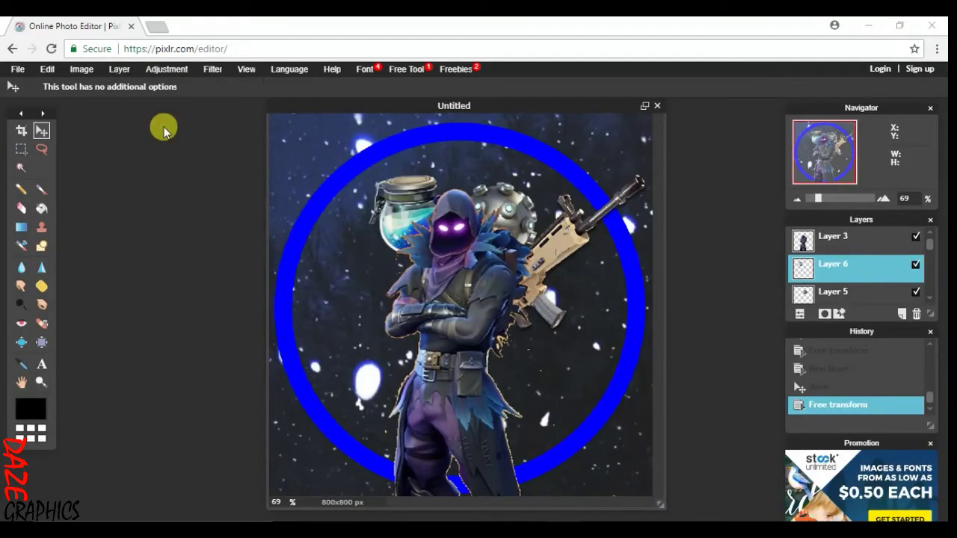
click(164, 131)
text(FN ATR)
key(BackSpace)
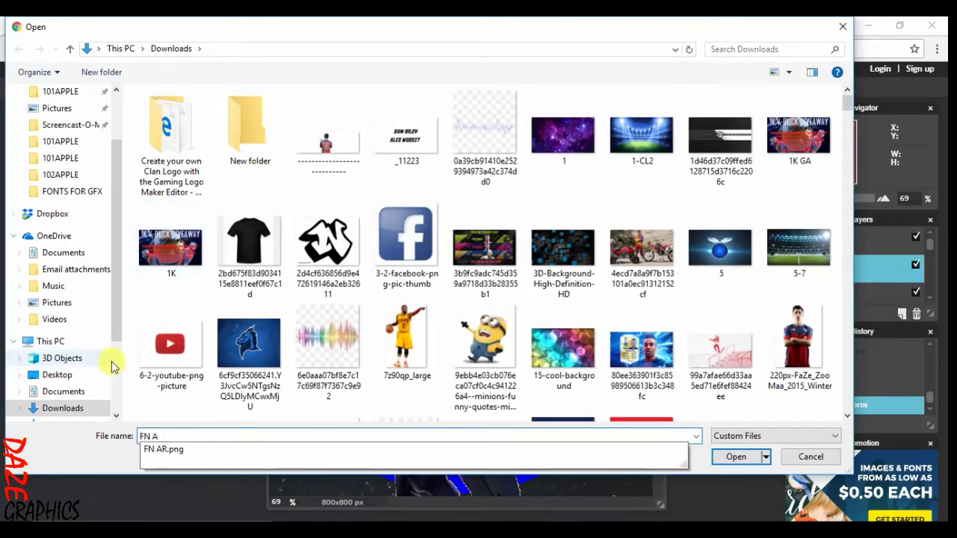
click(189, 447)
click(737, 457)
drag(378, 325, 352, 296)
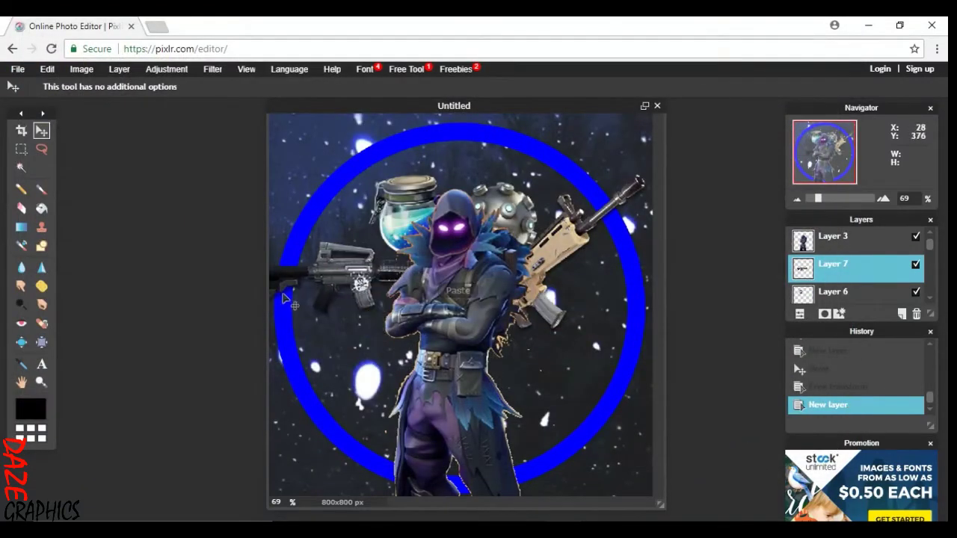
Rotate the black rifle with Free transform so its barrel points up and outward beside the potion, tuck it behind the character, and apply the transform
click(44, 70)
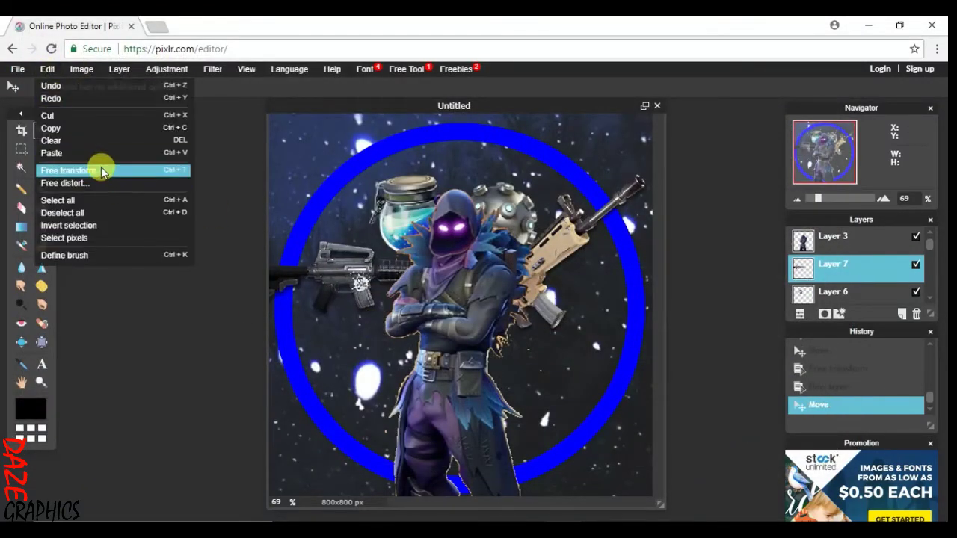
click(103, 170)
drag(363, 281, 69, 188)
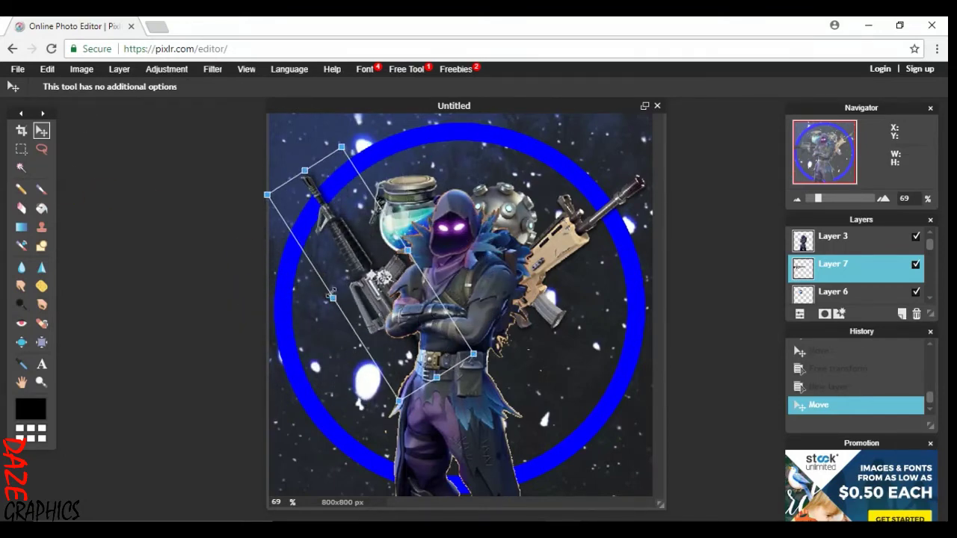
drag(331, 300, 417, 253)
drag(357, 246, 361, 240)
click(188, 218)
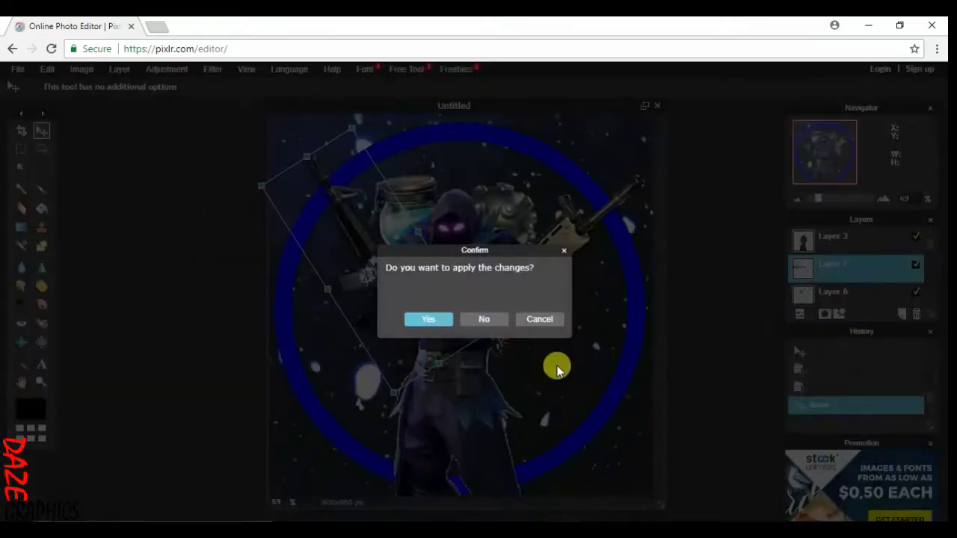
click(427, 319)
Add the text YOUR NAME over the character's waist and set its font to Luckiest Guy
click(41, 364)
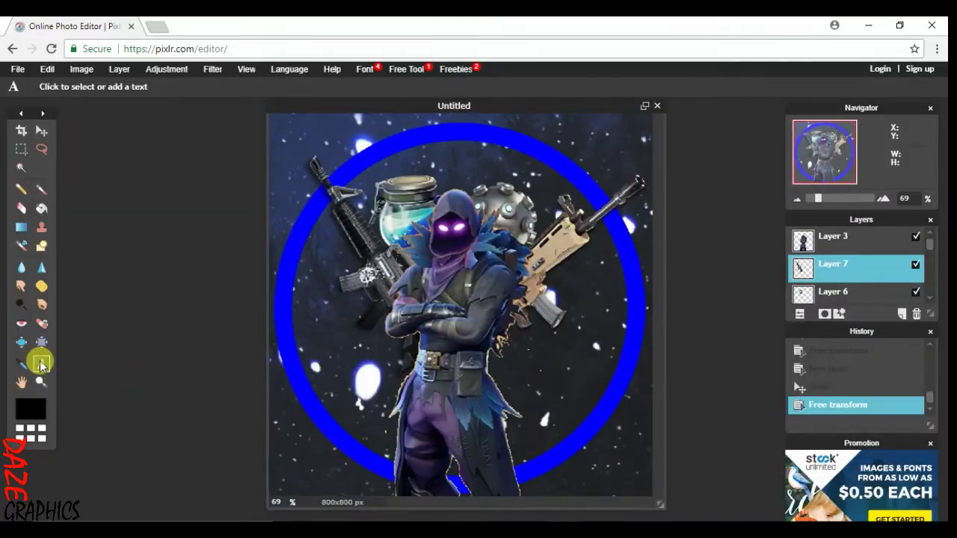
click(367, 354)
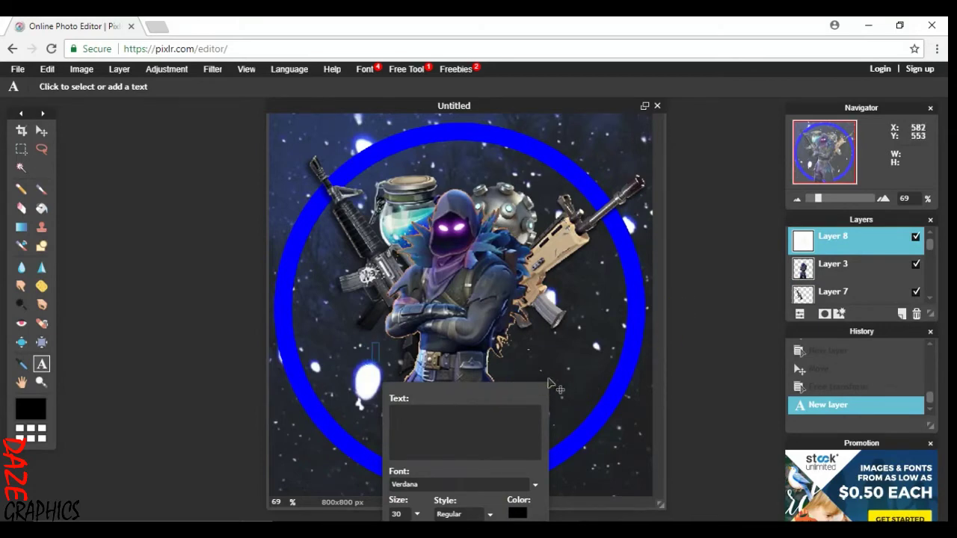
drag(537, 391, 711, 252)
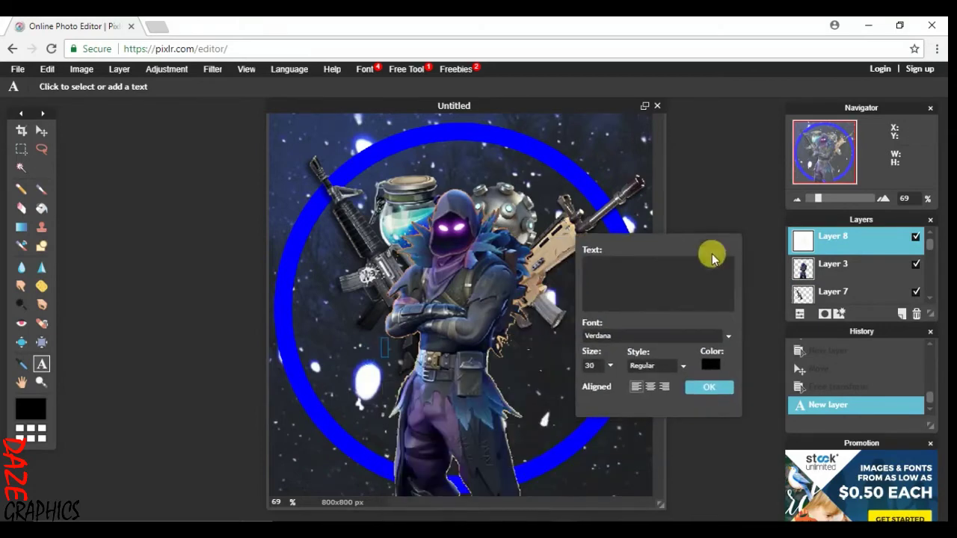
click(662, 276)
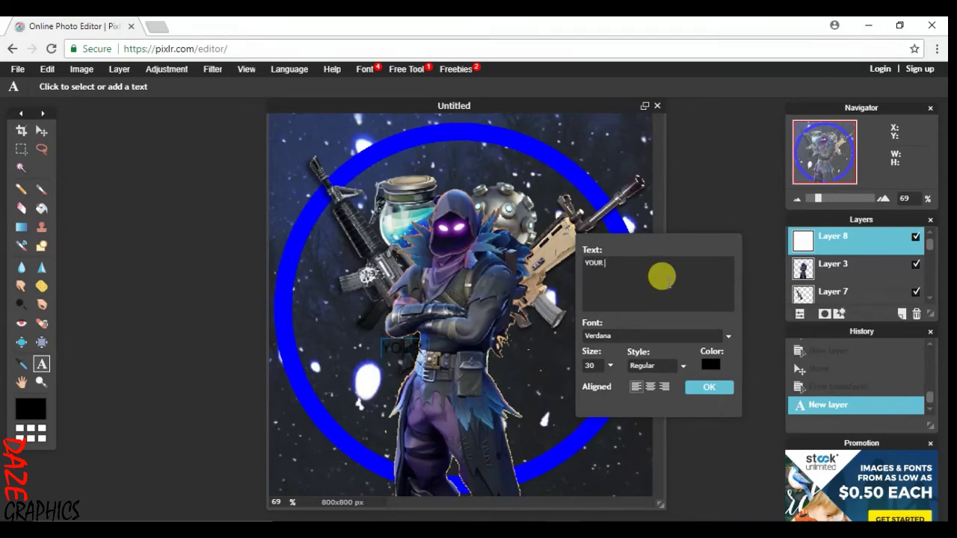
click(631, 336)
scroll(731, 463, down, 15)
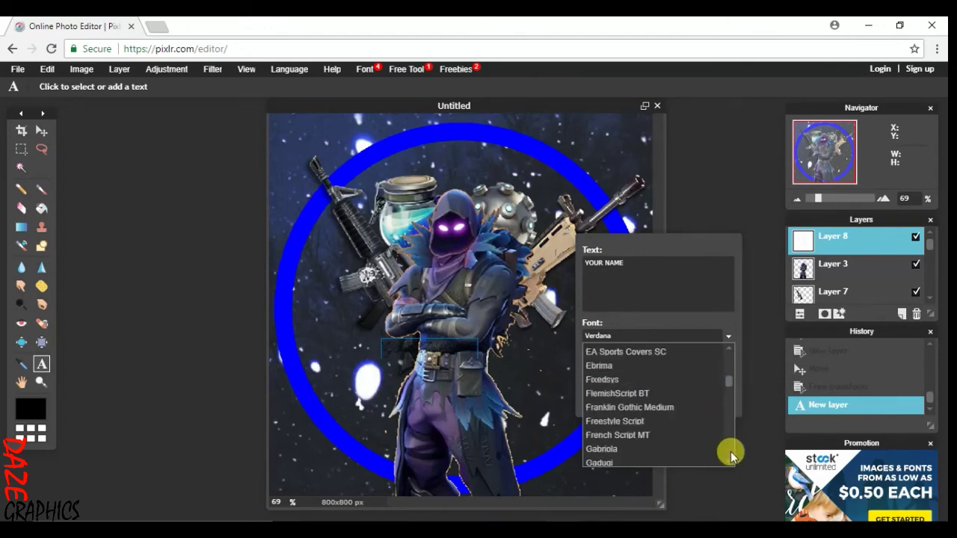
scroll(731, 457, down, 10)
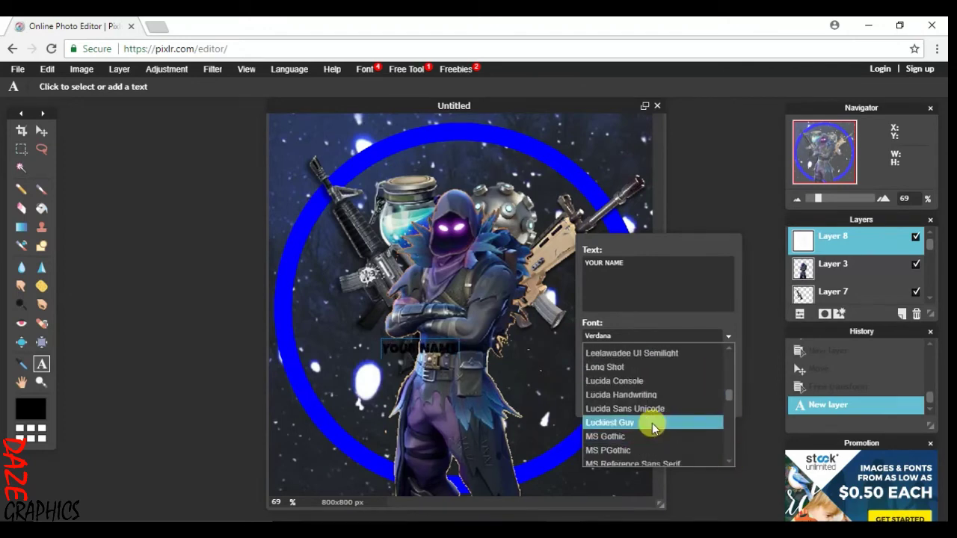
click(651, 424)
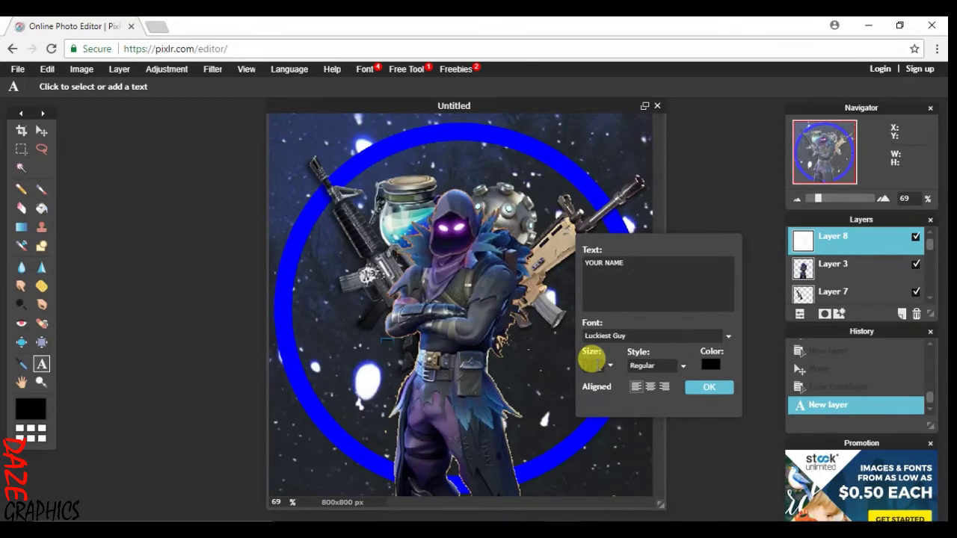
Set the YOUR NAME text size to 110 and center the text across the character's waist inside the ring
text(0)
drag(506, 364, 431, 358)
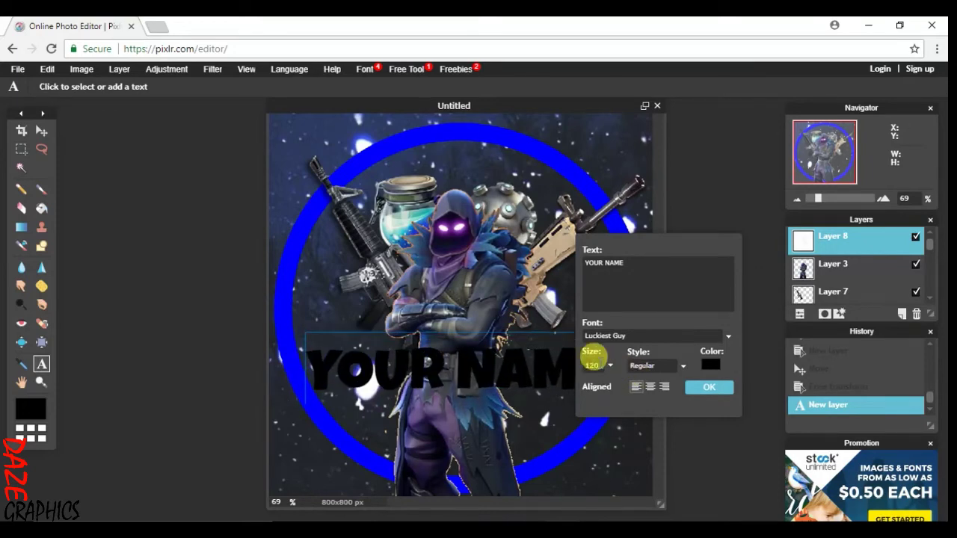
key(BackSpace)
text(0)
drag(482, 363, 514, 366)
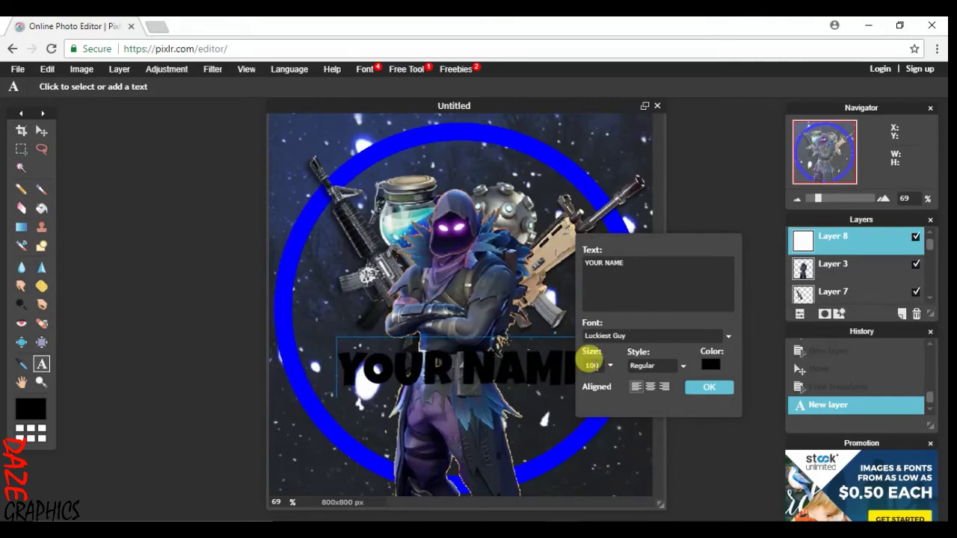
key(BackSpace)
text(1)
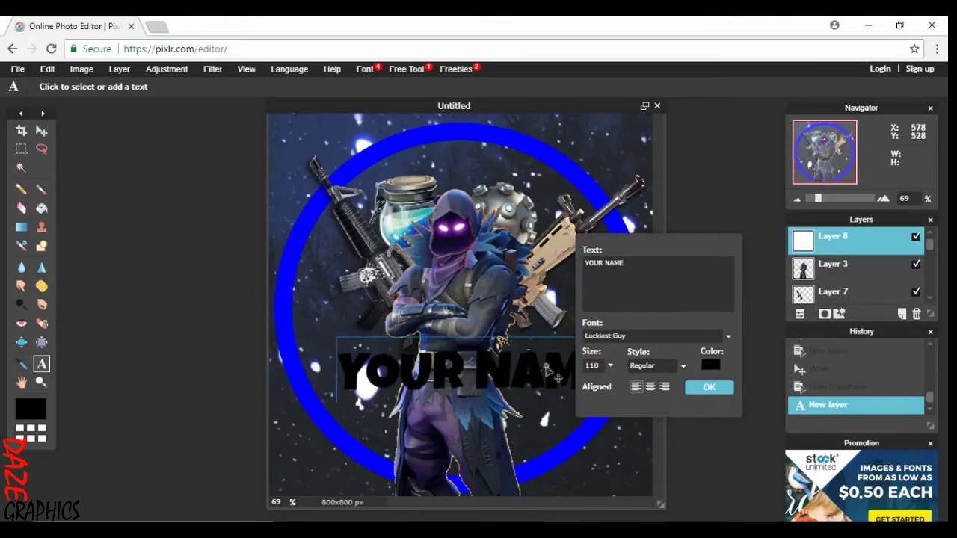
drag(546, 369, 534, 374)
Color the YOUR NAME text blue (0000ff) by sampling the ring, and confirm the text
drag(693, 234, 726, 135)
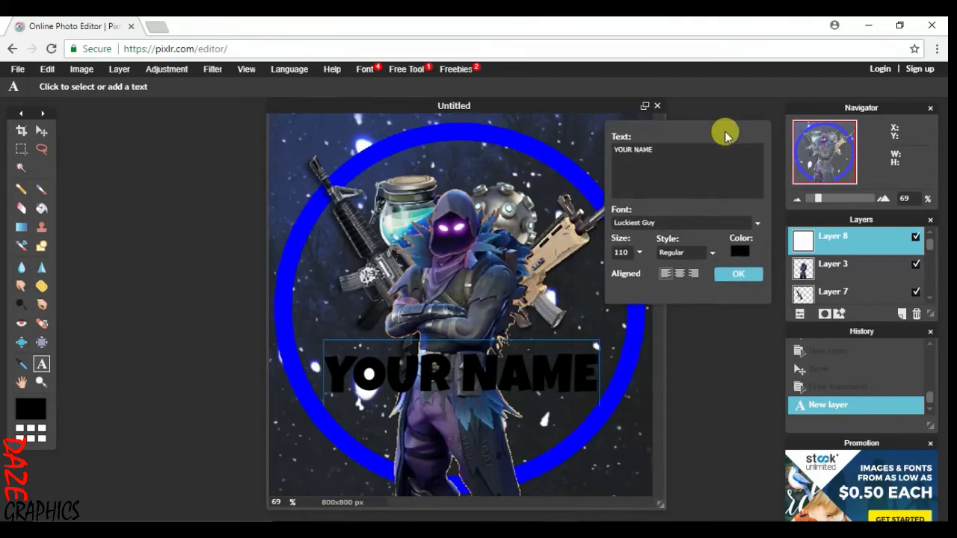
click(740, 251)
drag(495, 127, 762, 175)
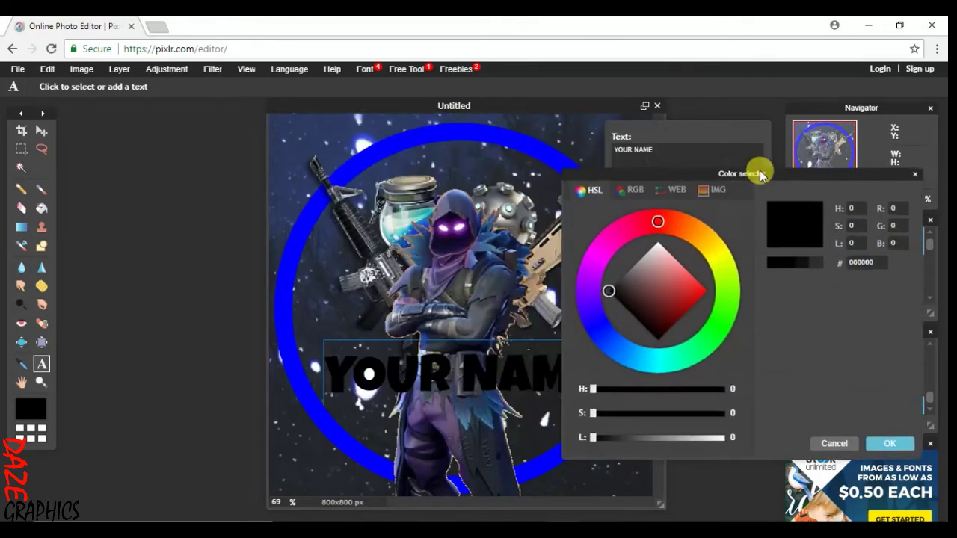
click(373, 150)
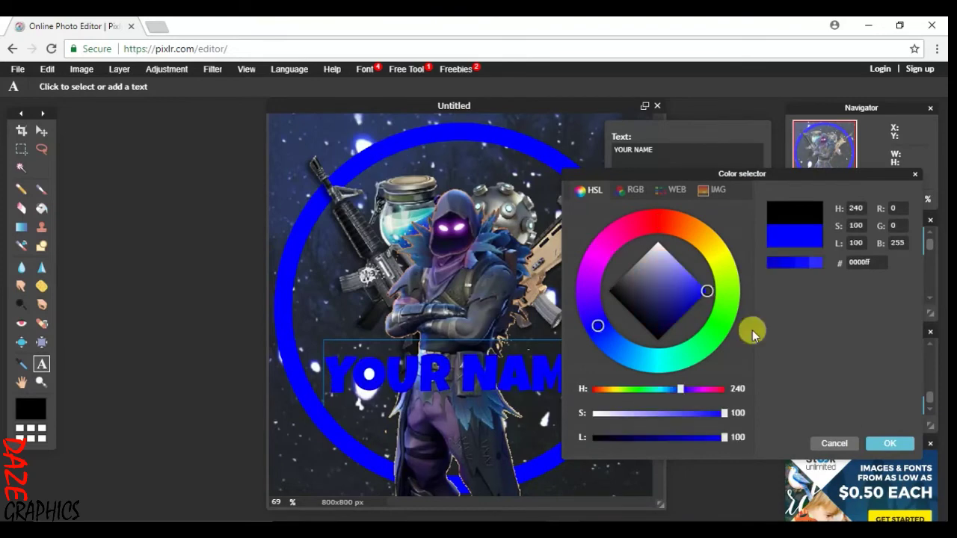
click(886, 444)
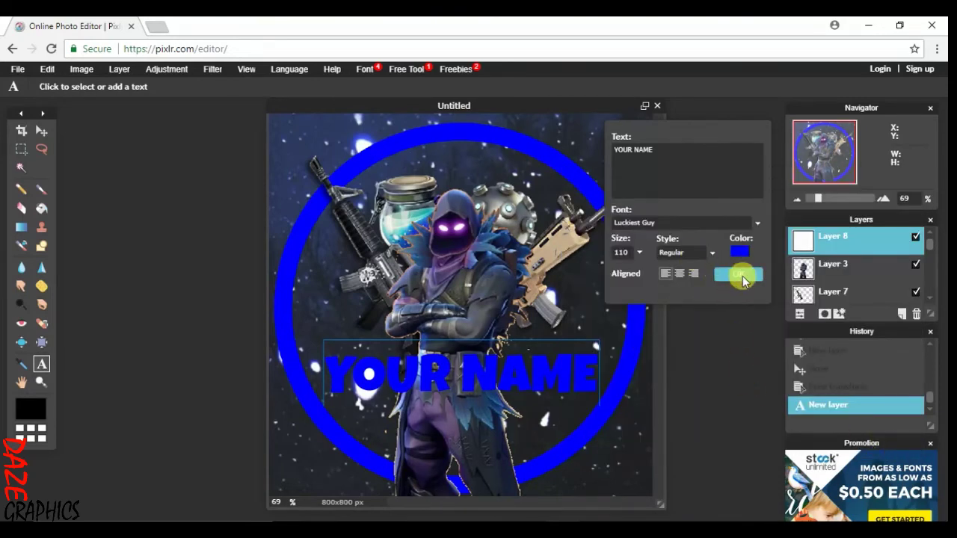
click(740, 276)
Rasterize the YOUR NAME text layer and give it a white (ffffff) outer glow
right_click(885, 245)
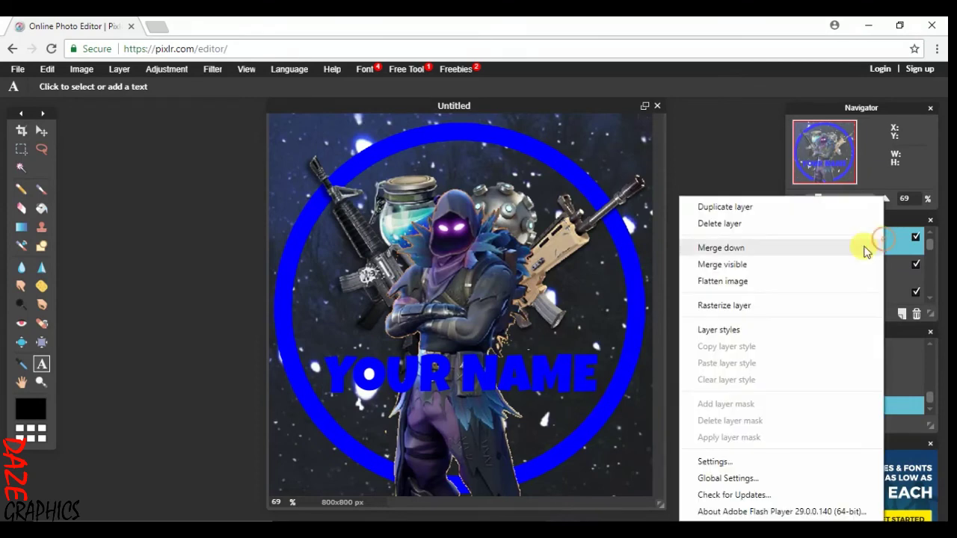
click(740, 305)
right_click(828, 240)
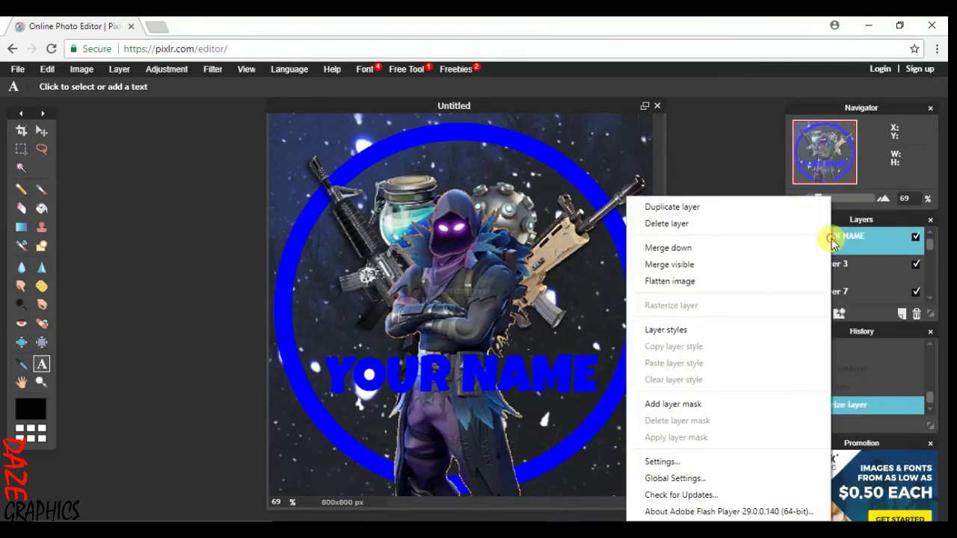
click(707, 330)
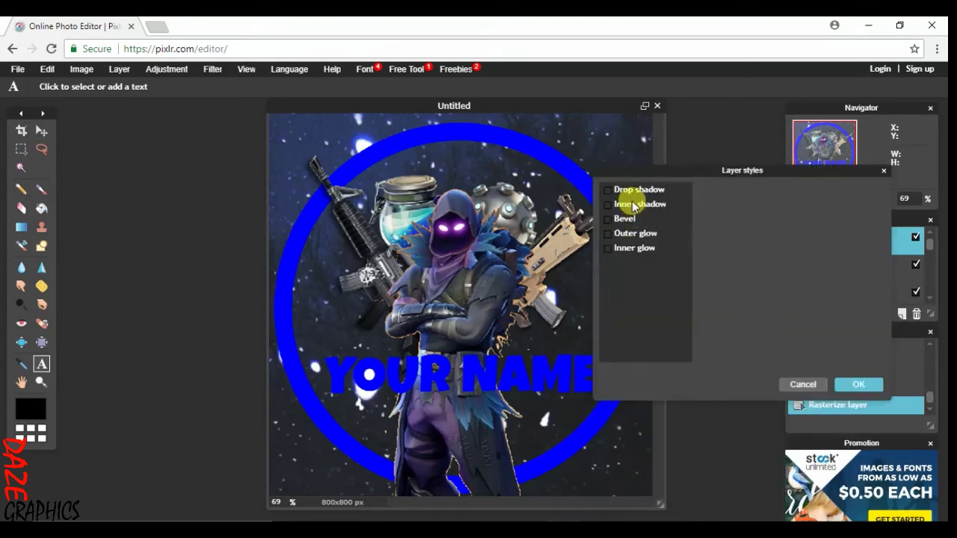
click(634, 235)
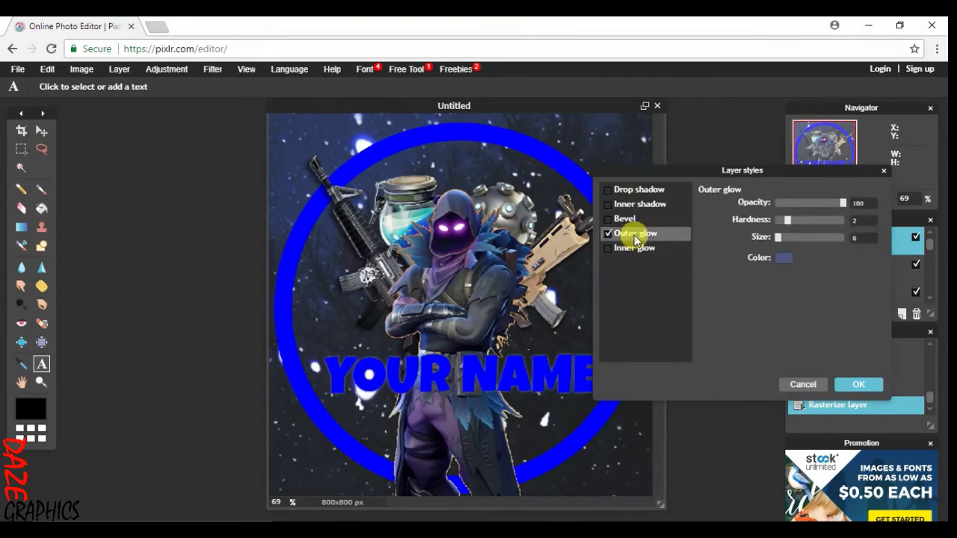
click(776, 254)
drag(661, 230, 656, 187)
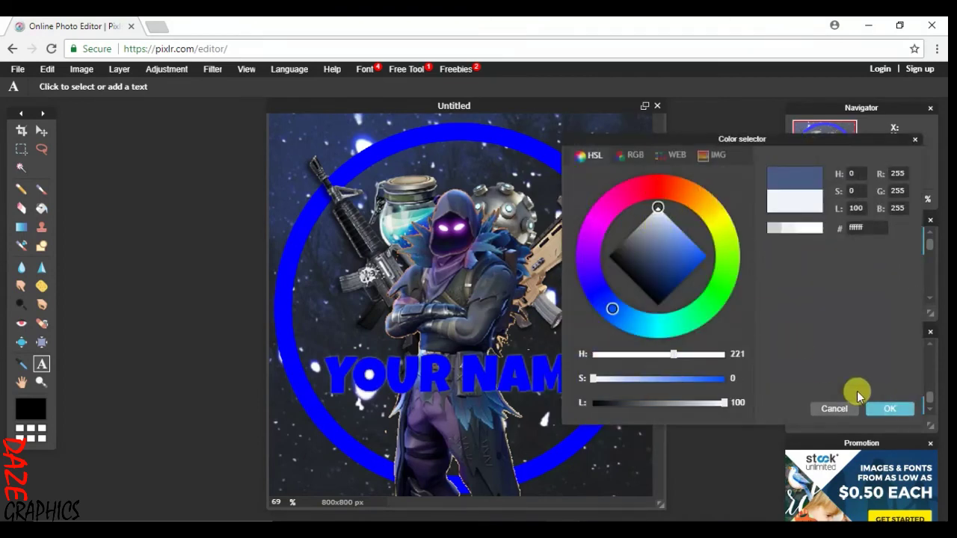
click(889, 408)
click(845, 386)
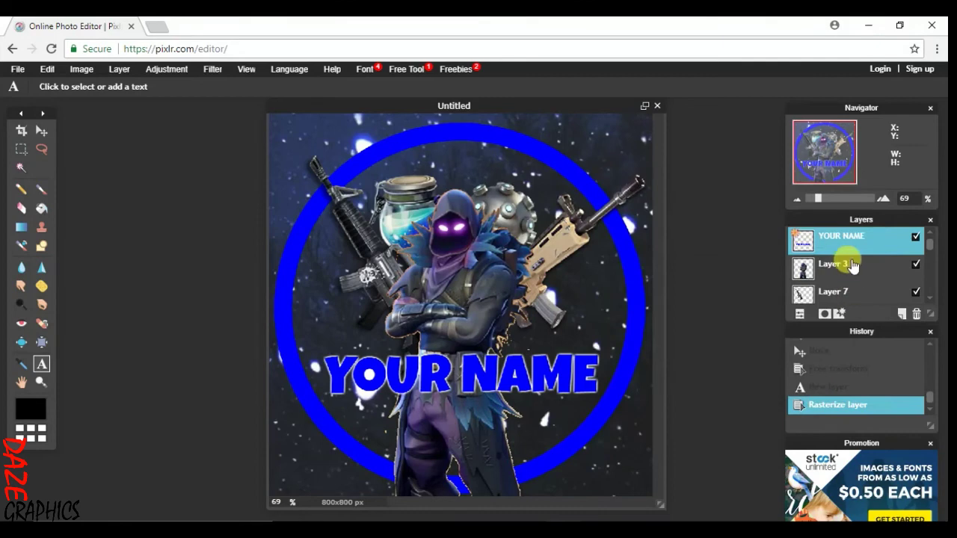
Apply a white (ffffff) outer glow to Layer 2, the blue ring
drag(928, 240, 927, 283)
click(856, 249)
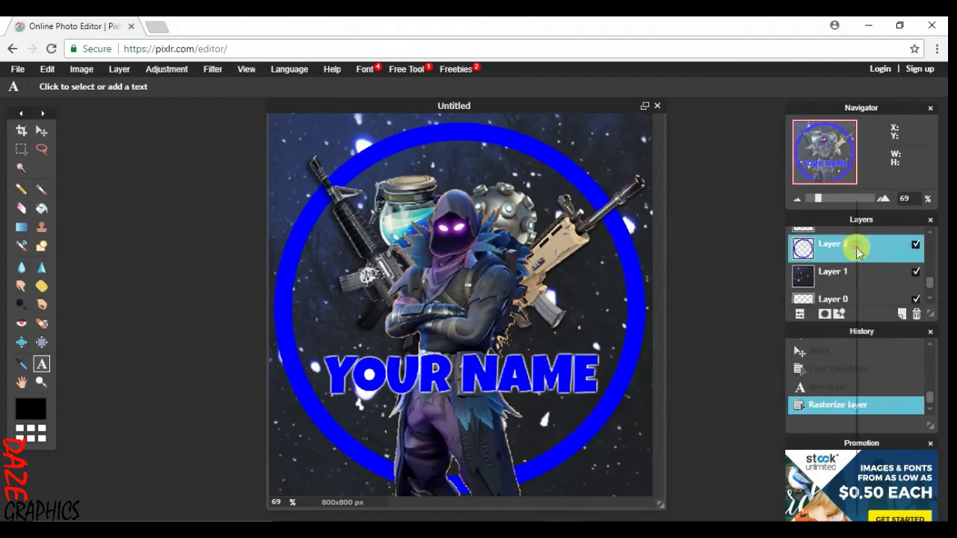
right_click(856, 250)
click(703, 330)
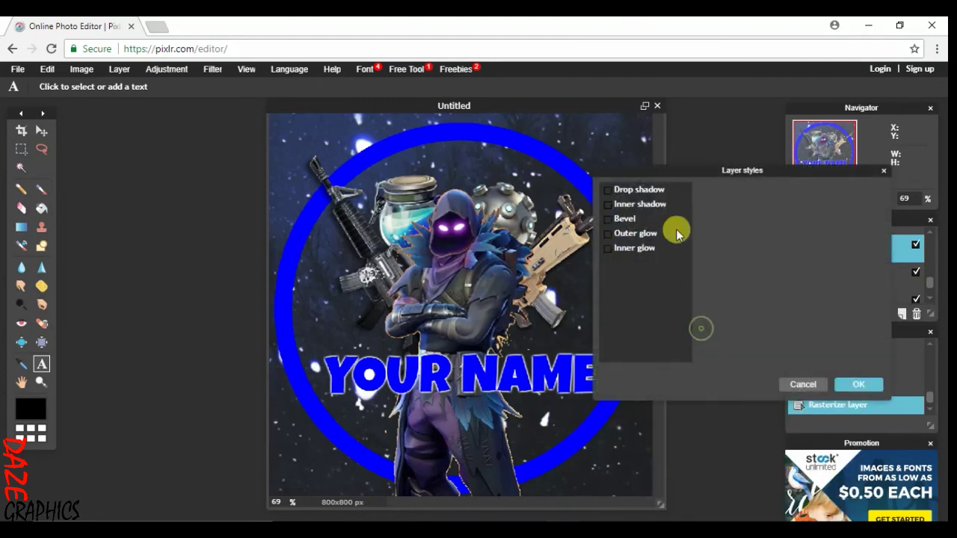
click(633, 235)
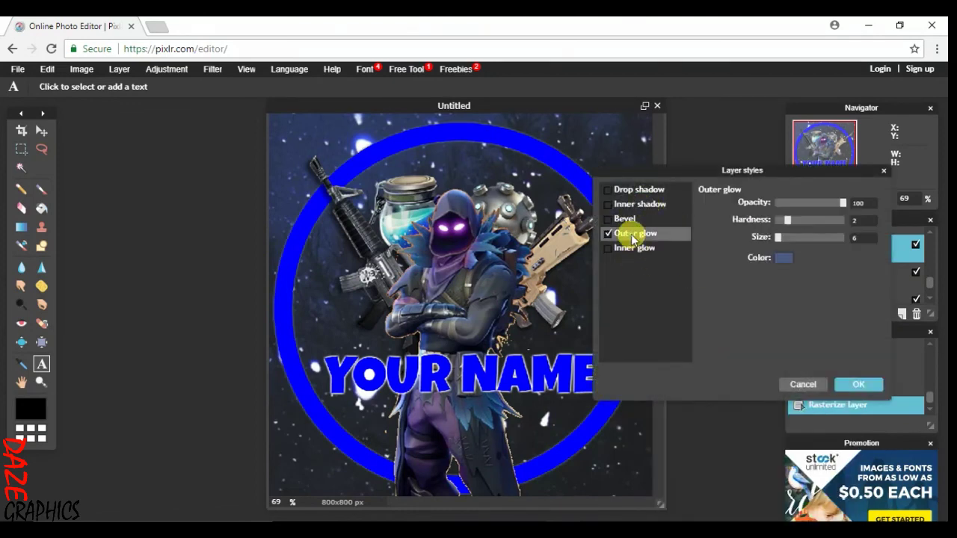
click(782, 257)
drag(671, 252, 662, 145)
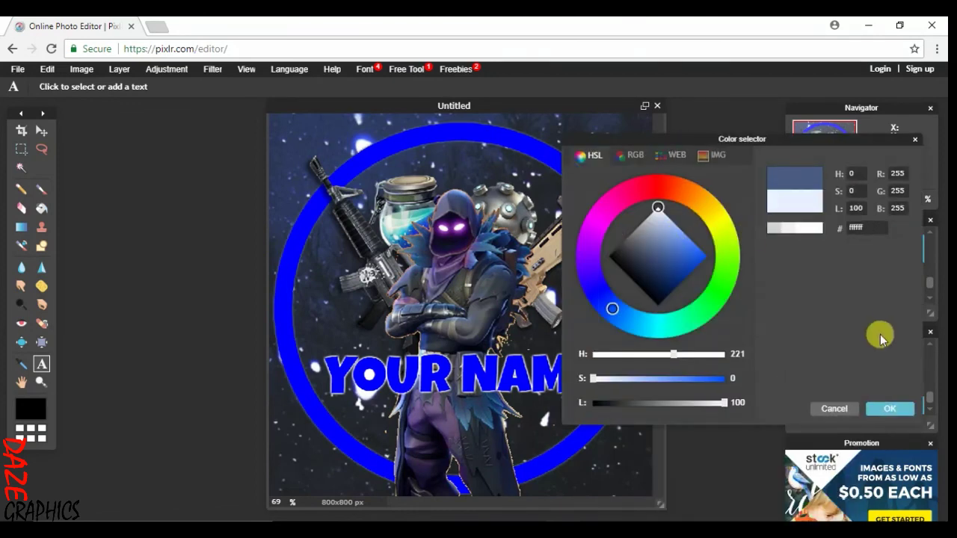
click(887, 406)
click(859, 385)
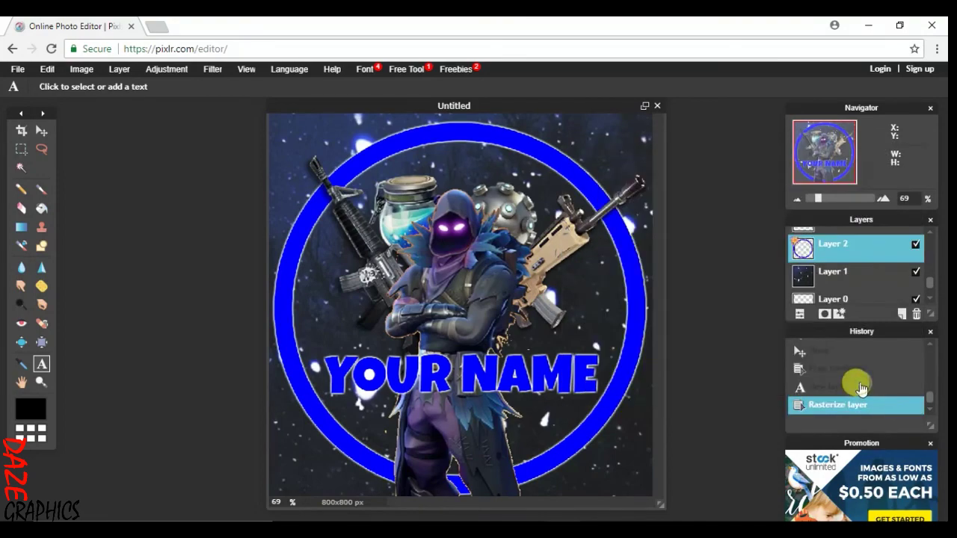